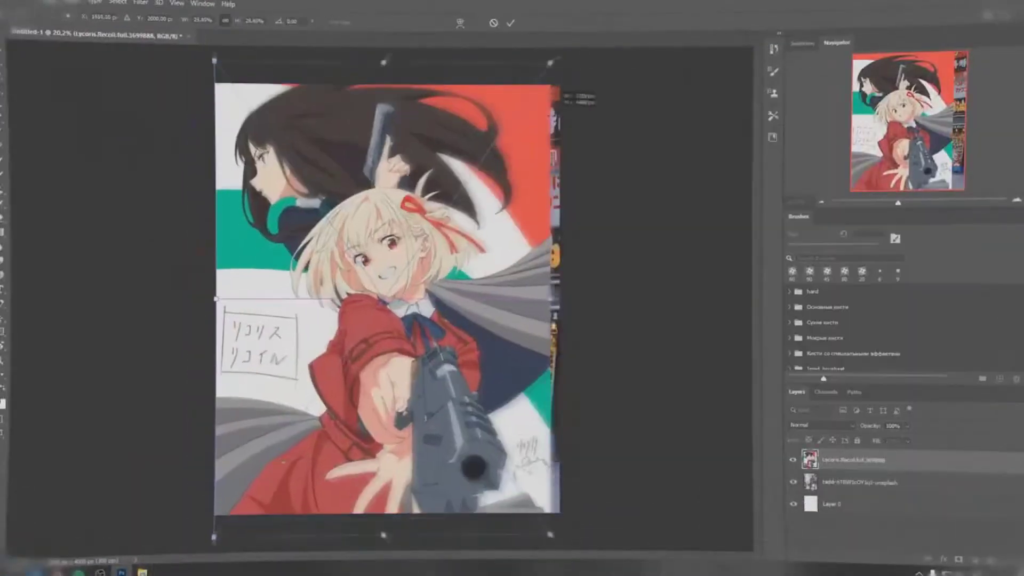
Zoom out to fit the whole anime illustration in view
key(ctrl+0)
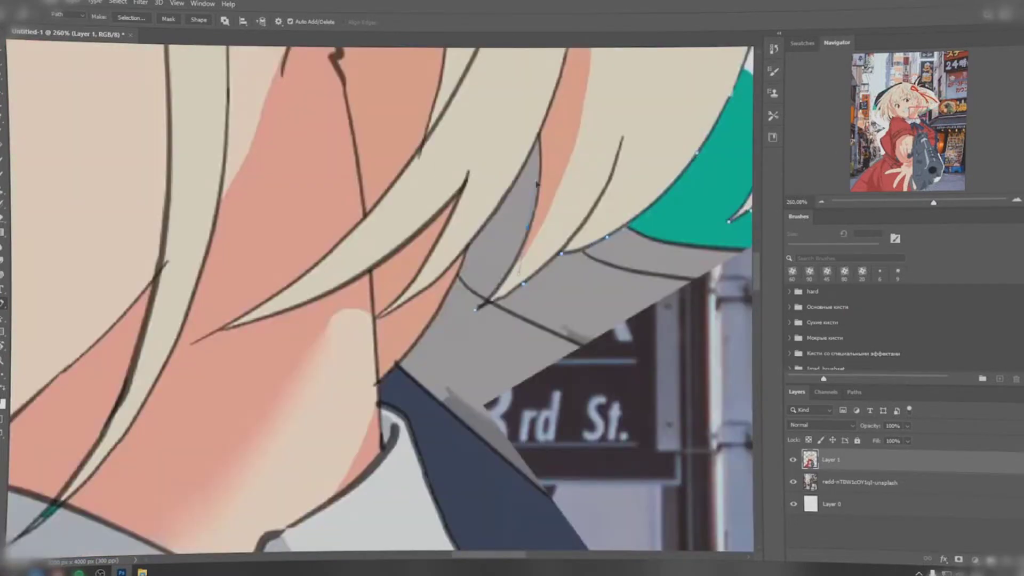
Review the finished Pen path around the girl and open its context menu for Make Selection
scroll(379, 298, down, 5)
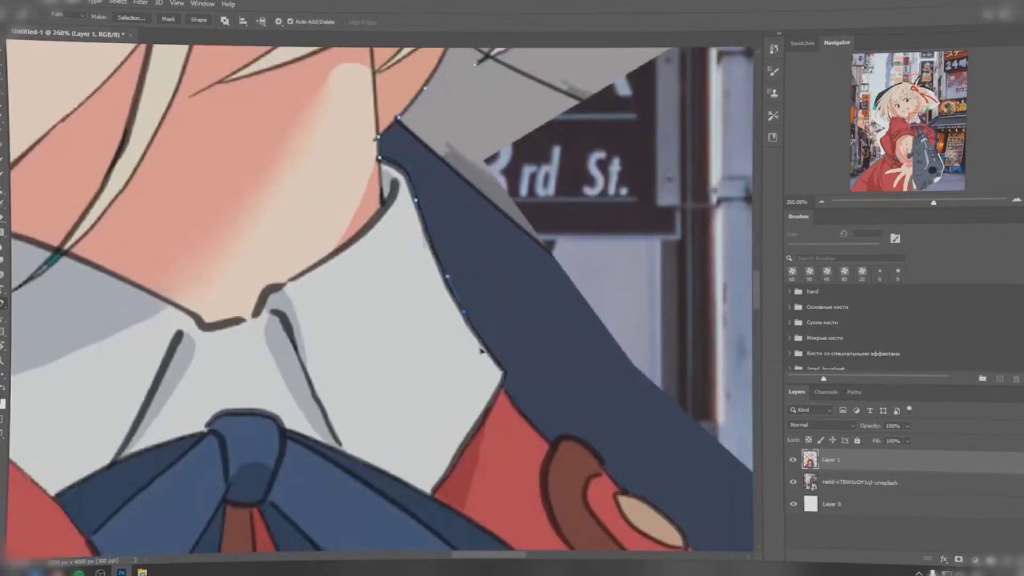
scroll(600, 463, down, 5)
scroll(389, 326, right, 6)
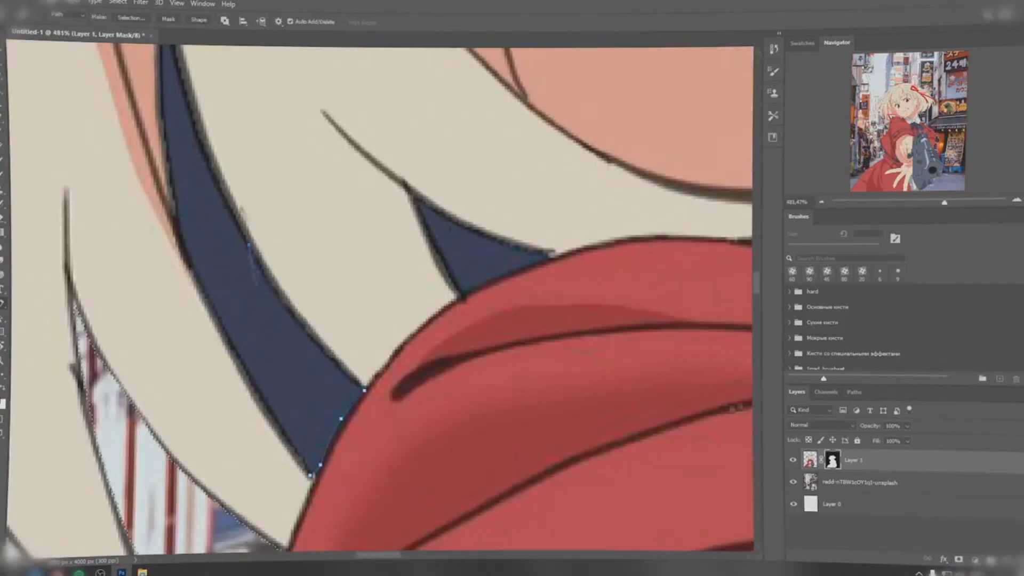
scroll(379, 299, up, 3)
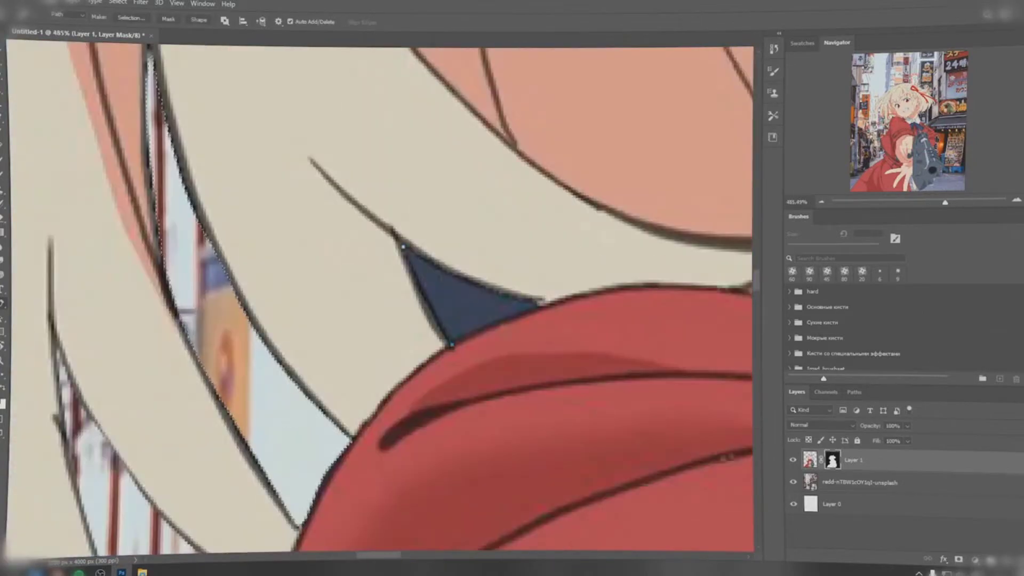
right_click(462, 269)
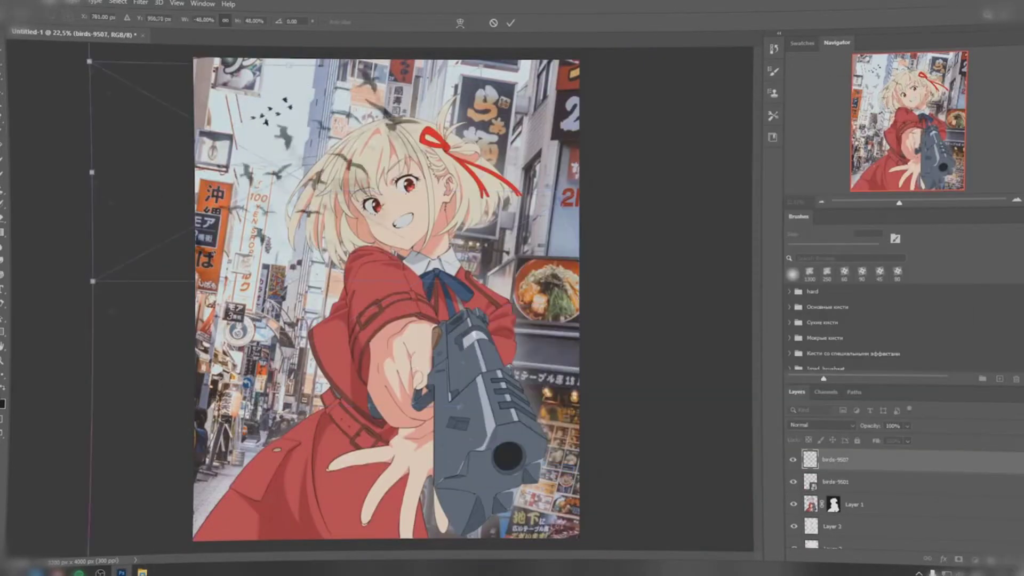
Select the birds-9507 layer
click(947, 470)
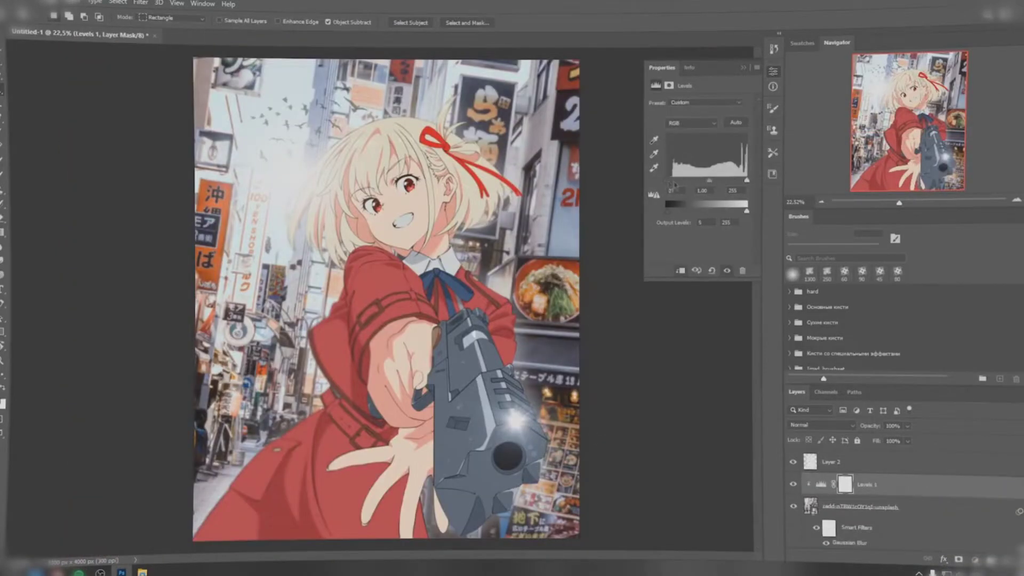
Shift Color Balance toward cyan and green, with a slight push toward yellow
drag(684, 127, 680, 126)
drag(684, 144, 686, 144)
drag(683, 161, 660, 165)
Add a Hue/Saturation layer with lower saturation and slightly raised lightness
click(974, 558)
click(960, 468)
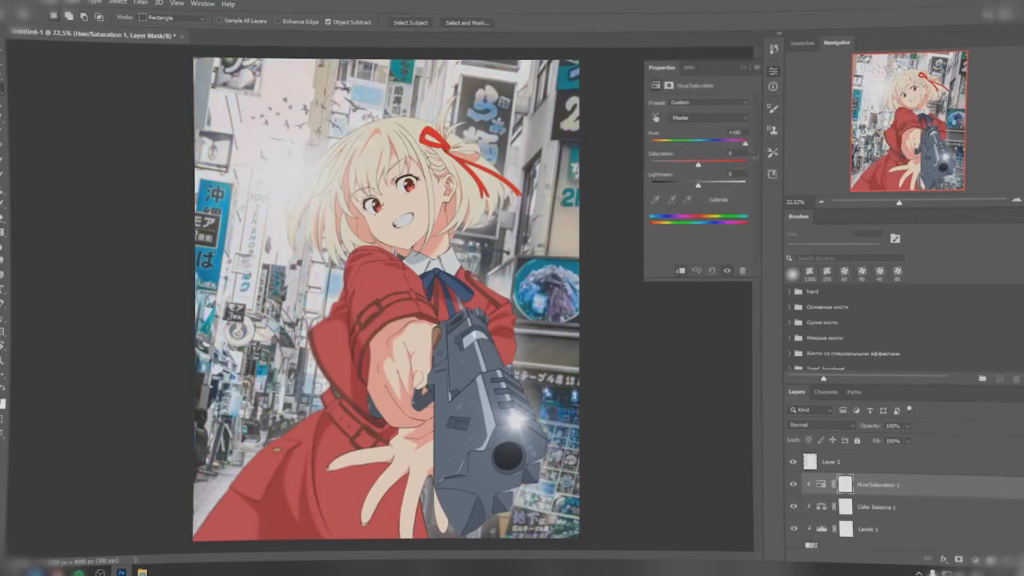
drag(711, 165, 699, 164)
drag(695, 185, 698, 185)
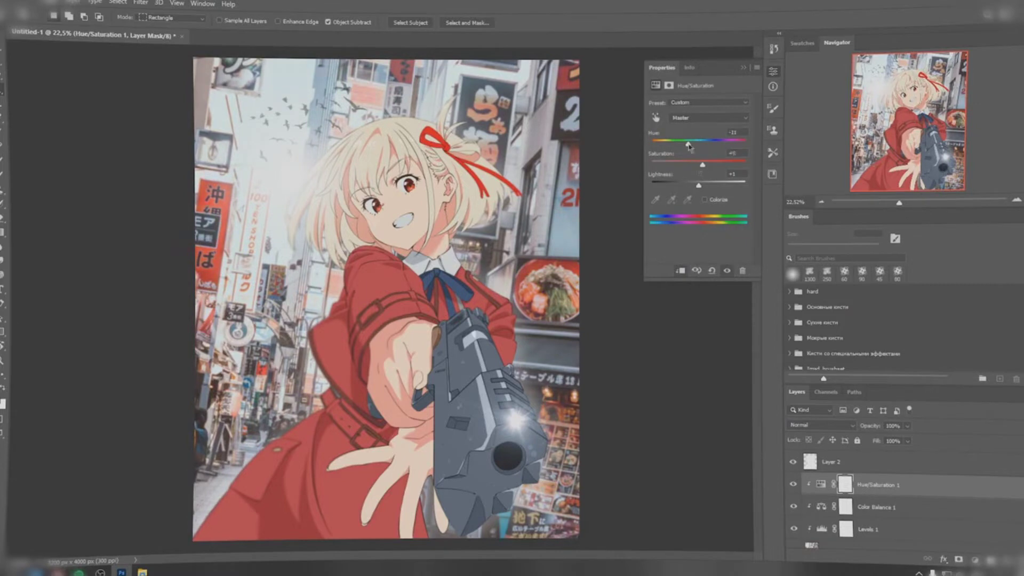
click(773, 71)
Add a Vibrance adjustment layer set to -100
scroll(853, 491, down, 1)
click(975, 559)
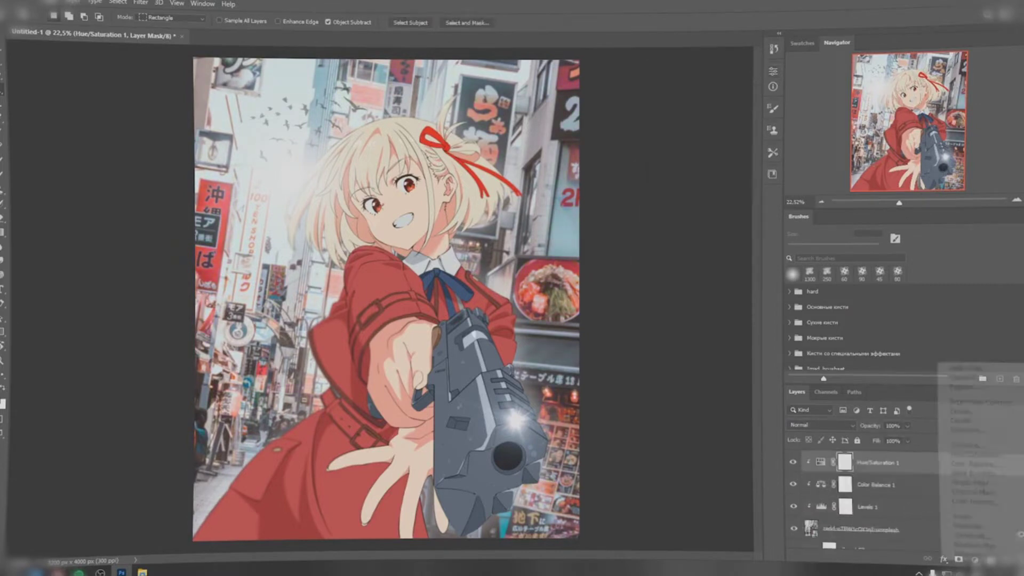
click(967, 445)
drag(698, 113, 611, 113)
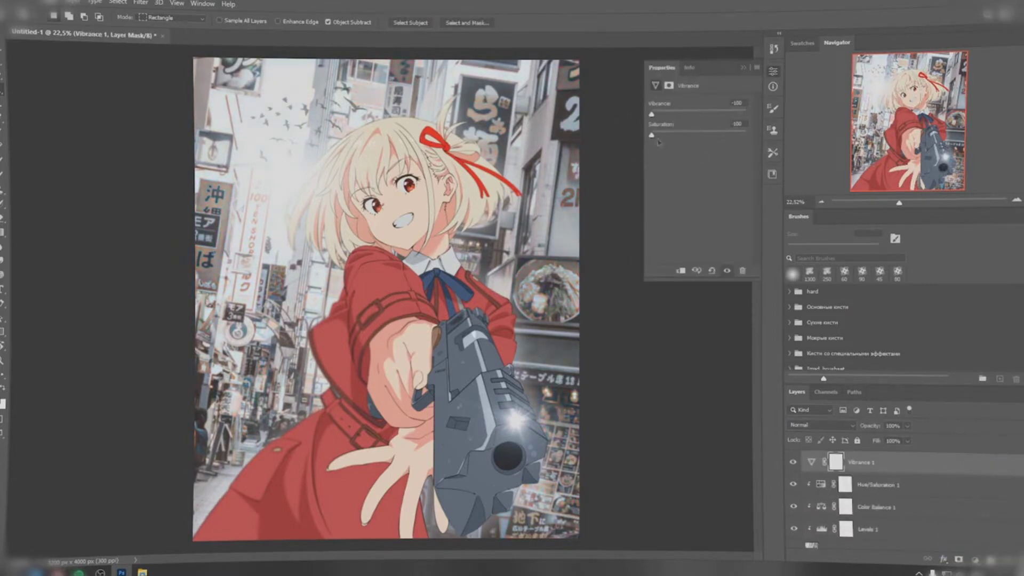
click(772, 71)
Fade Levels 2 with black input 32 and output levels 37 and 236
scroll(386, 299, down, 1)
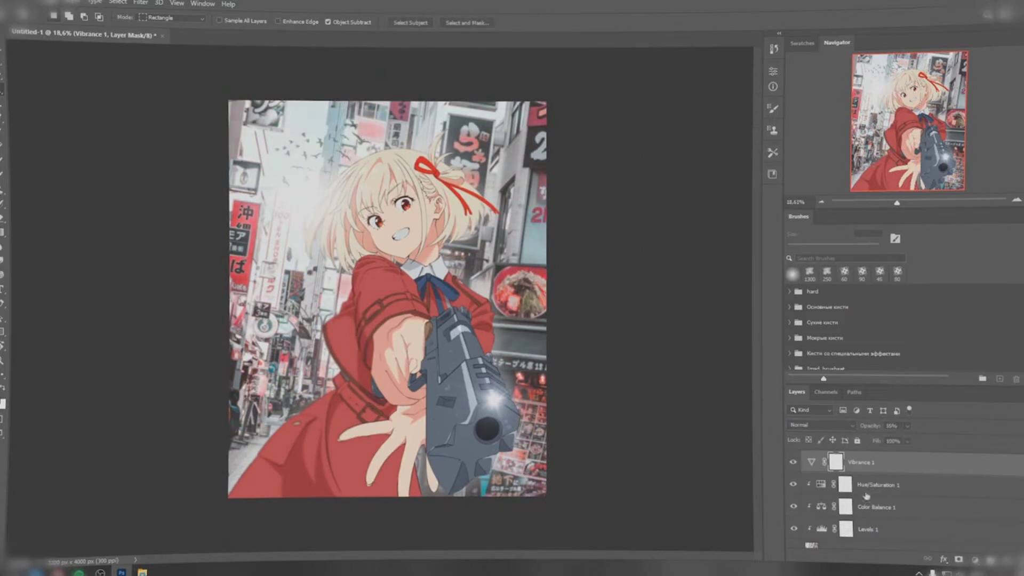
scroll(866, 496, down, 3)
double_click(821, 481)
drag(669, 180, 677, 181)
drag(747, 212, 739, 211)
drag(665, 211, 672, 215)
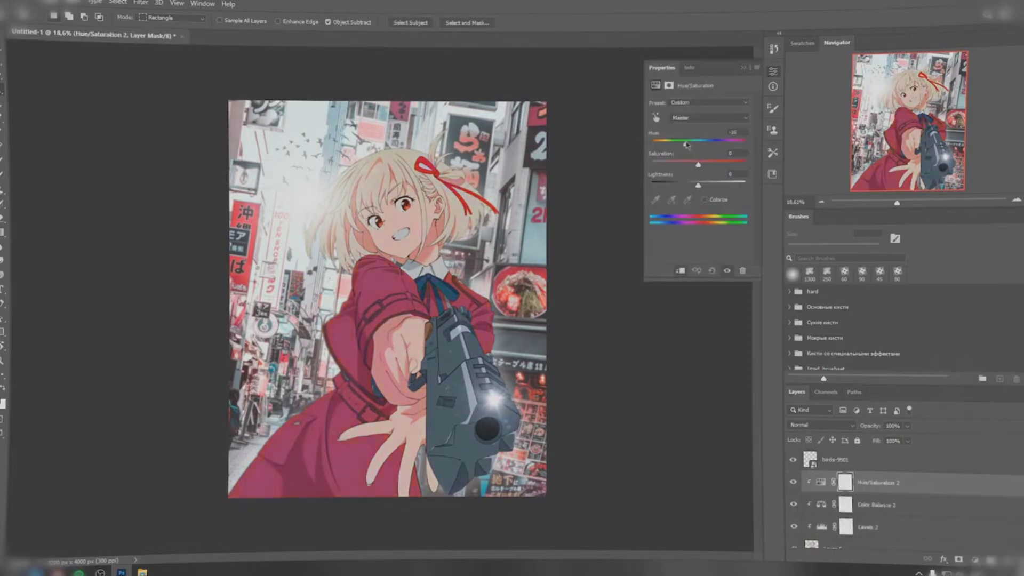
click(729, 408)
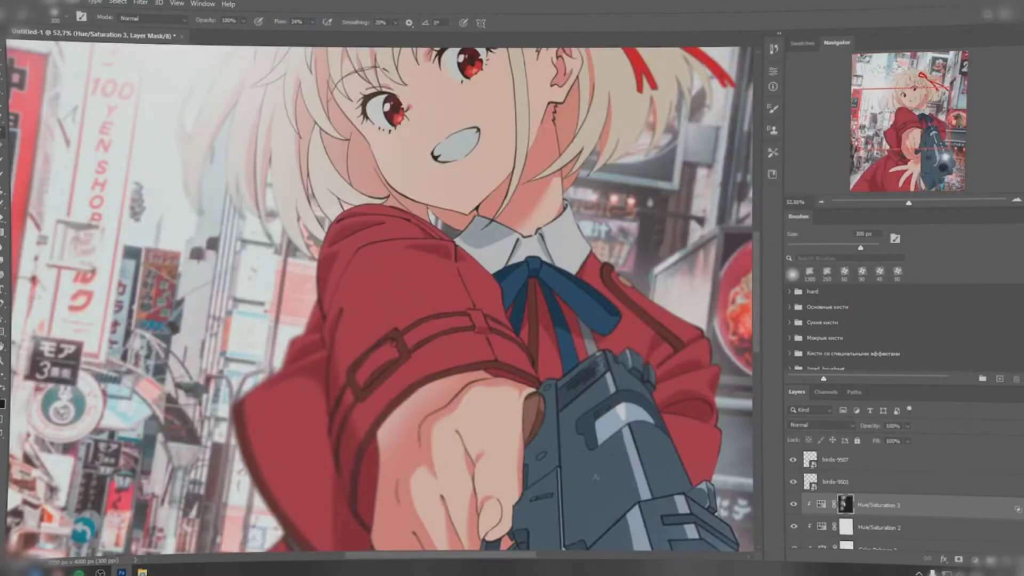
Fit the whole image in the window
key(ctrl+0)
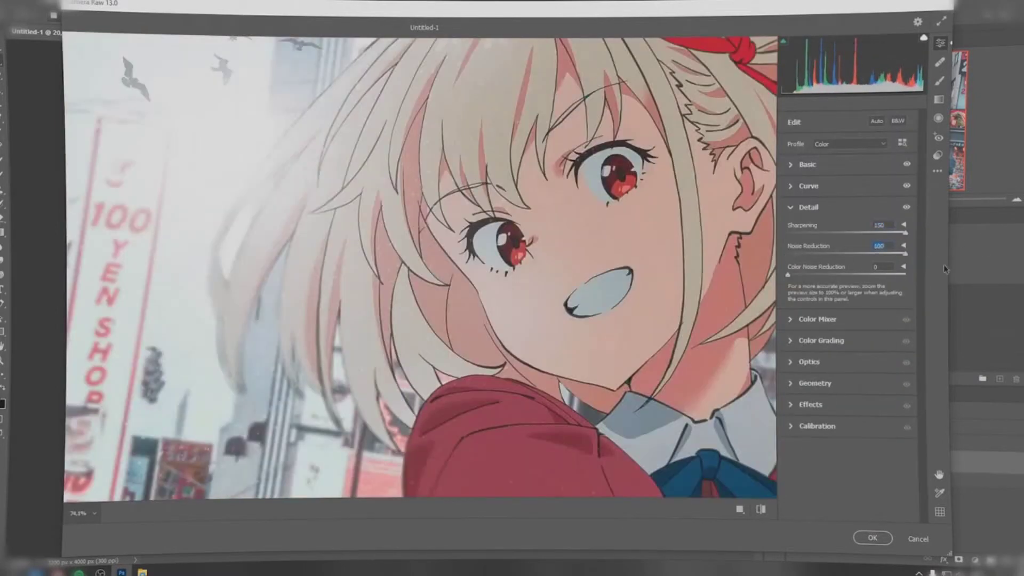
Tweak Color Mixer luminance and Calibration primaries: lower red saturation, green hue +15, adjust blue
click(907, 208)
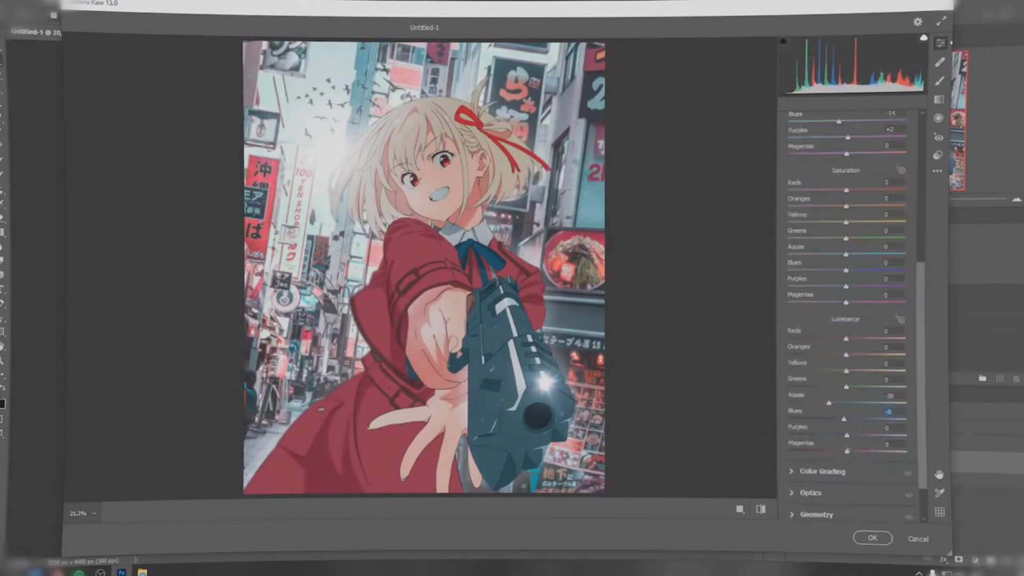
drag(846, 360, 856, 361)
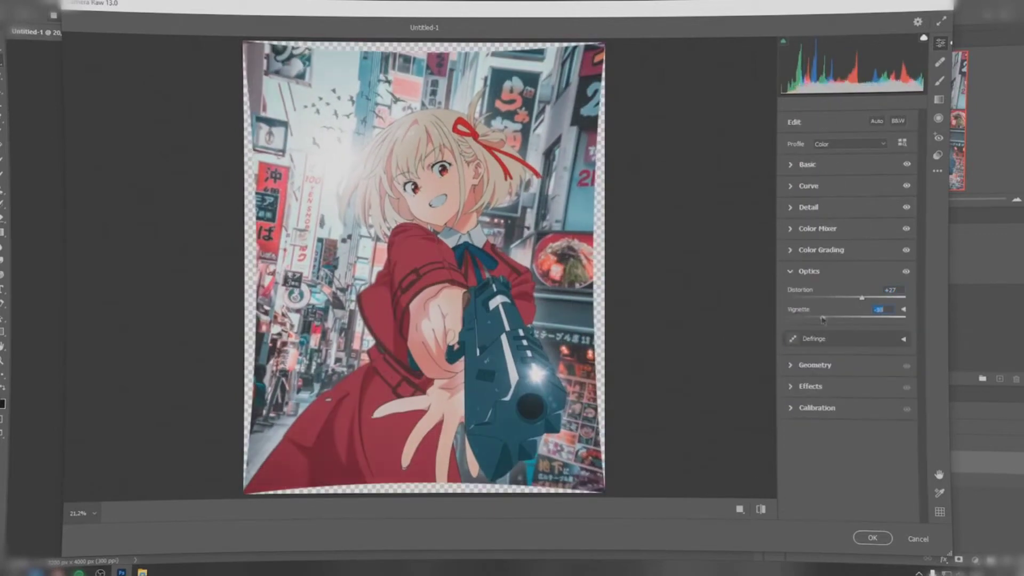
click(792, 484)
click(816, 326)
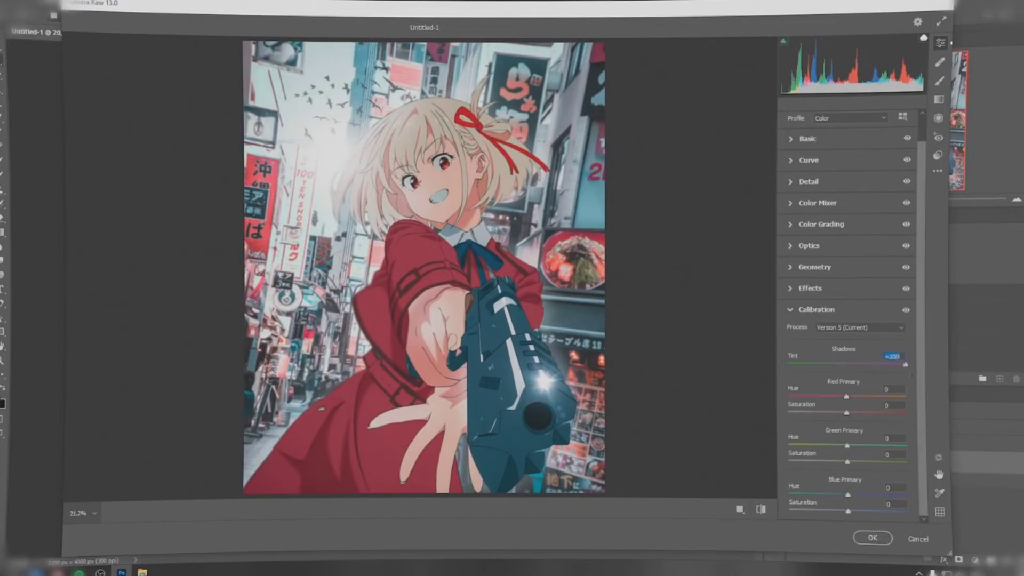
drag(846, 412, 806, 412)
drag(847, 446, 856, 445)
drag(847, 494, 848, 510)
drag(853, 412, 830, 412)
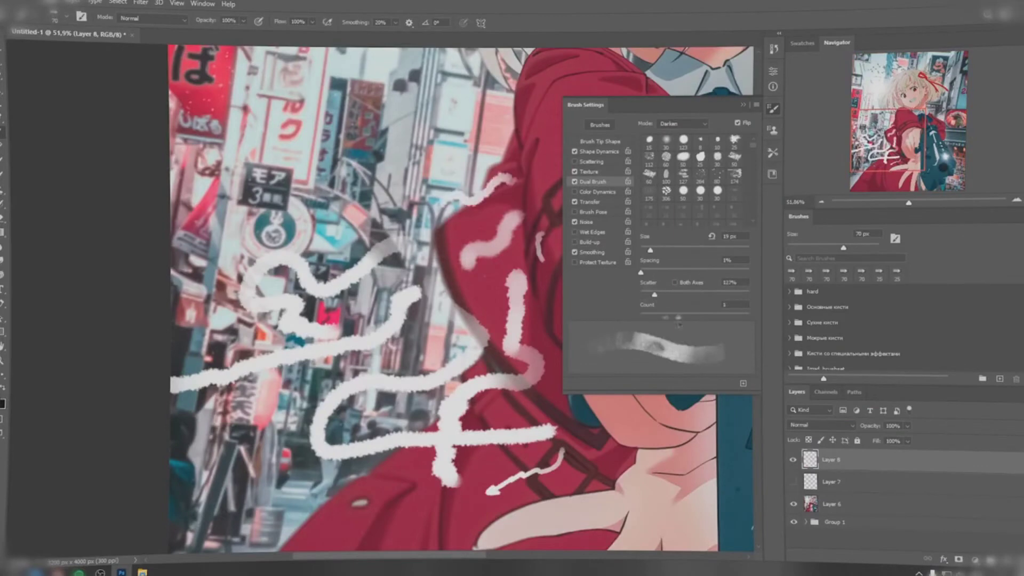
Set the brush's Transfer dynamics and switch to the freehand Lasso tool
click(589, 202)
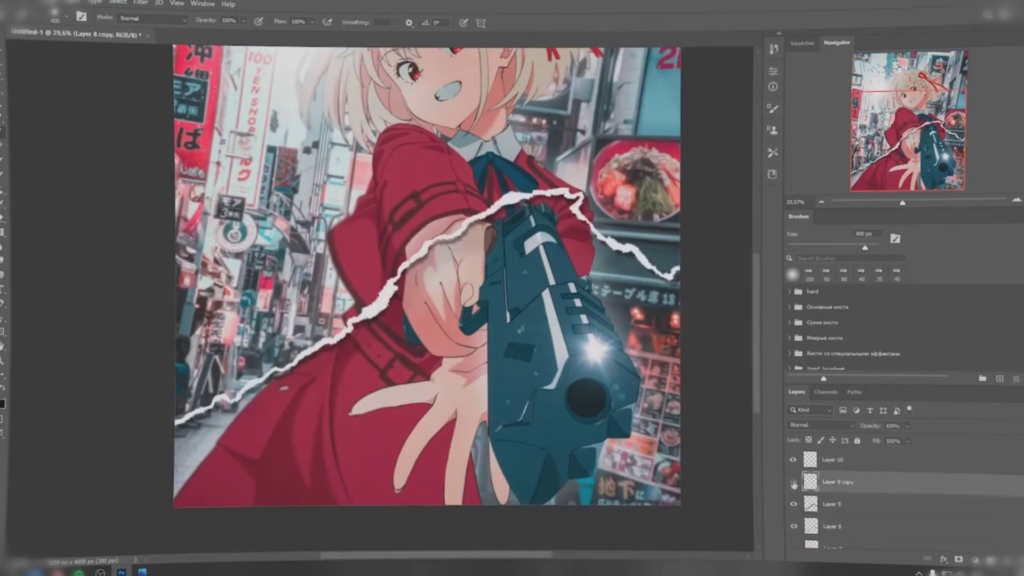
right_click(793, 482)
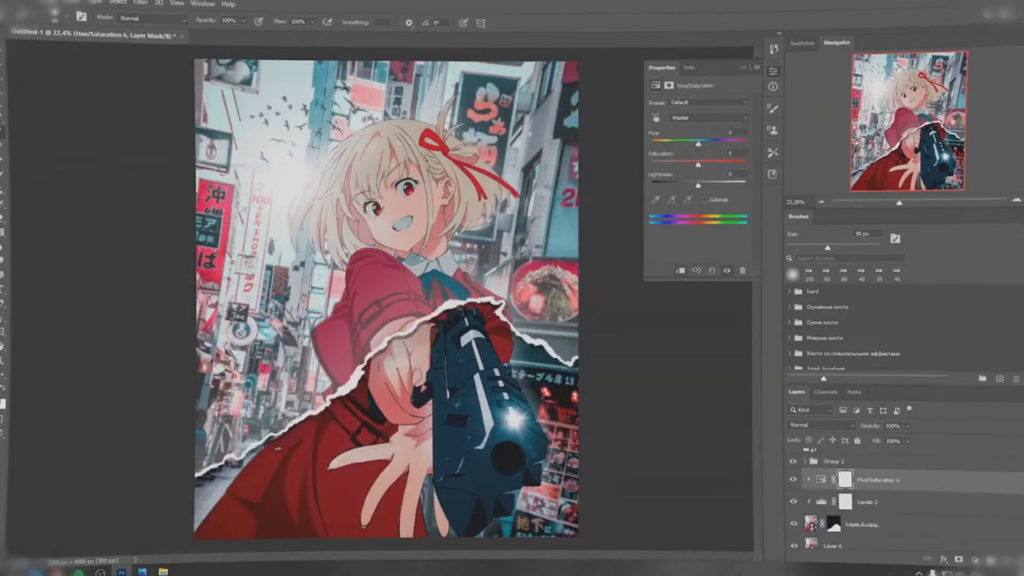
Tint the lower half teal by shifting its colour toward green and blue
drag(698, 143, 670, 144)
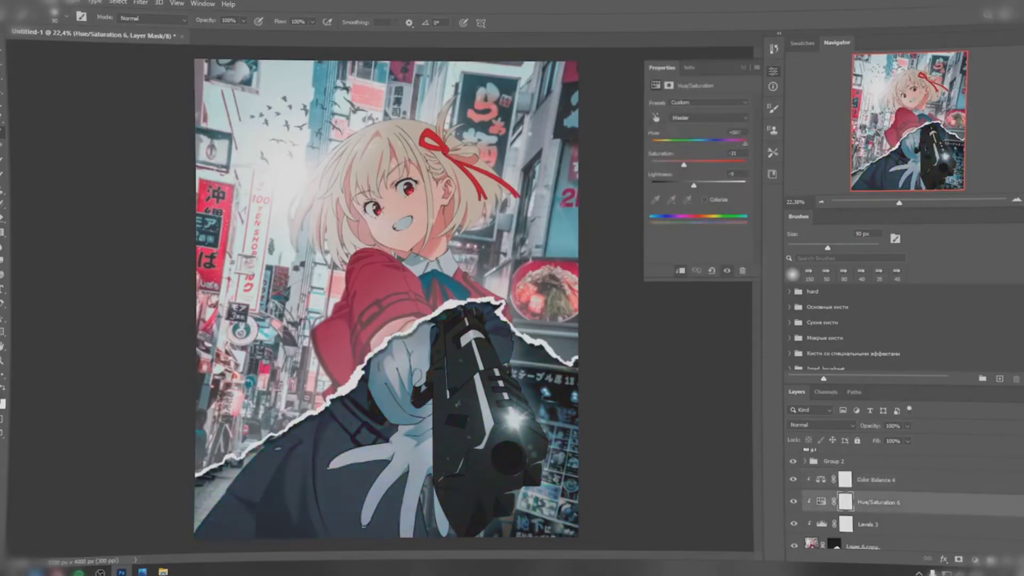
drag(699, 164, 757, 174)
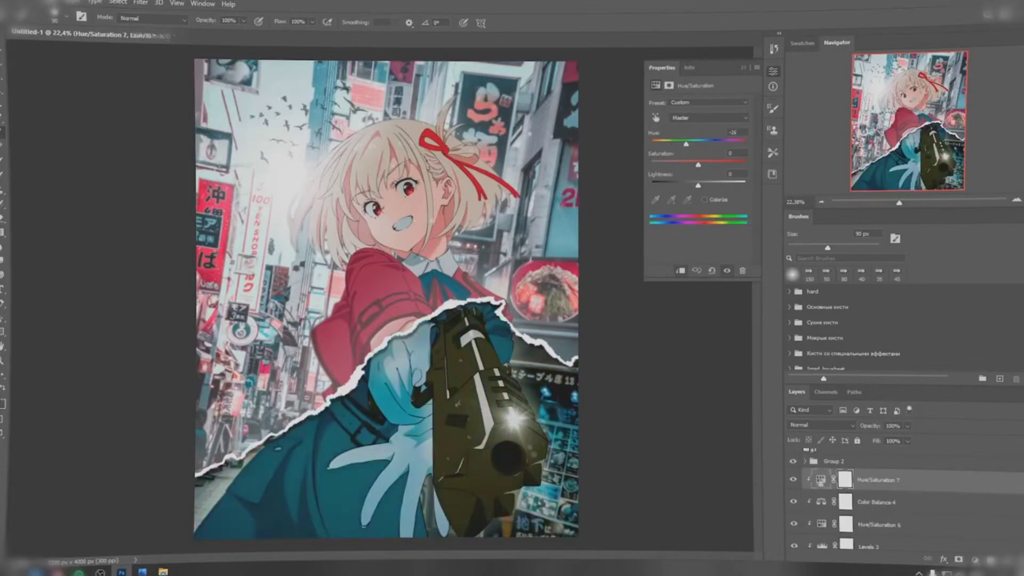
In Camera Raw on the gun layer, raise contrast and shadows, lower highlights, and open the Color Mixer
key(ctrl+shift+a)
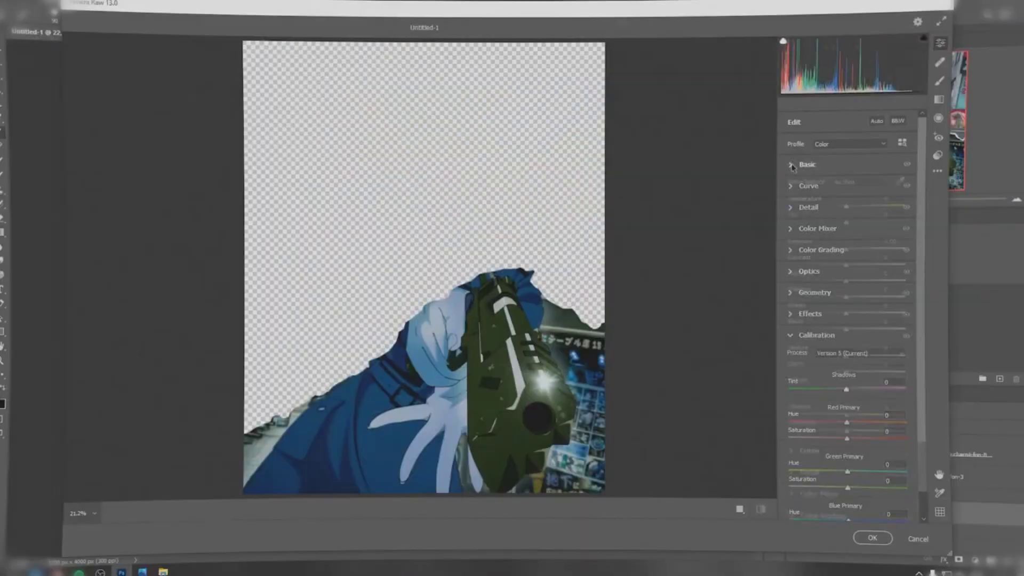
drag(846, 249, 844, 249)
mouse_move(845, 265)
mouse_down()
mouse_move(866, 265)
mouse_move(835, 281)
mouse_up()
drag(846, 297, 862, 297)
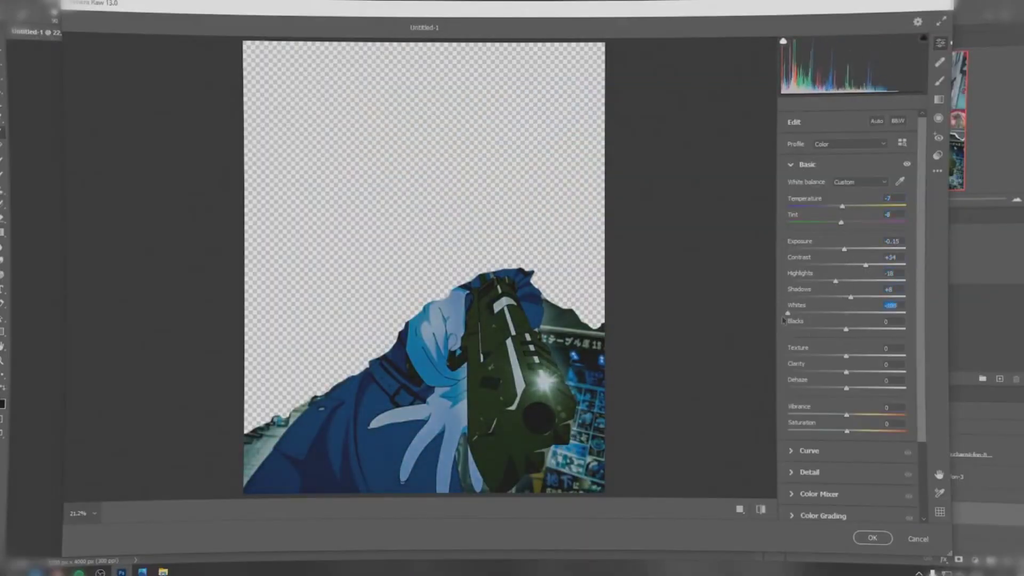
scroll(840, 332, down, 2)
click(819, 432)
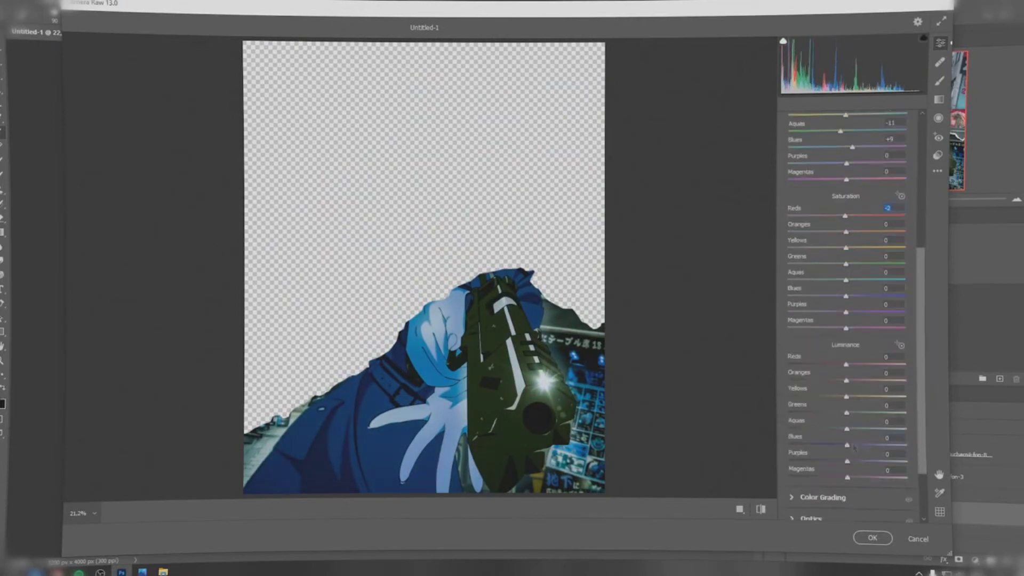
scroll(372, 473, up, 3)
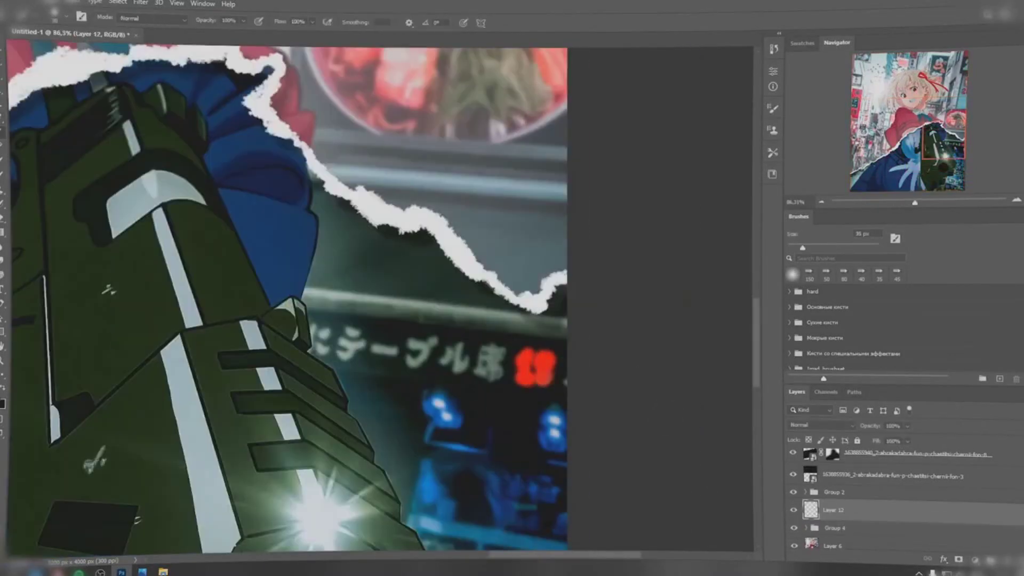
Set Layer 12 to Multiply to darken the sign and add another Hue/Saturation layer
click(821, 425)
click(805, 344)
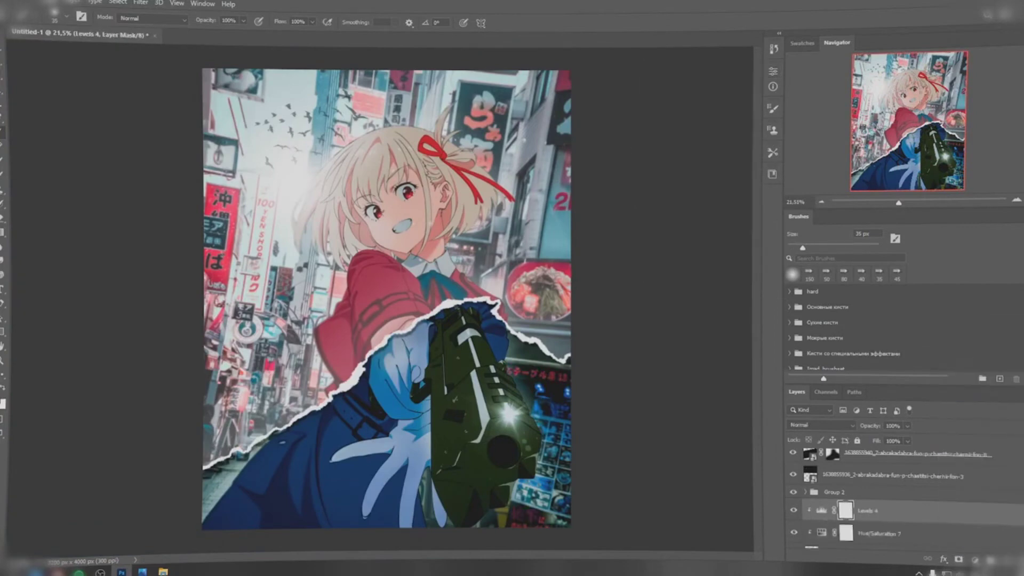
click(974, 559)
click(907, 456)
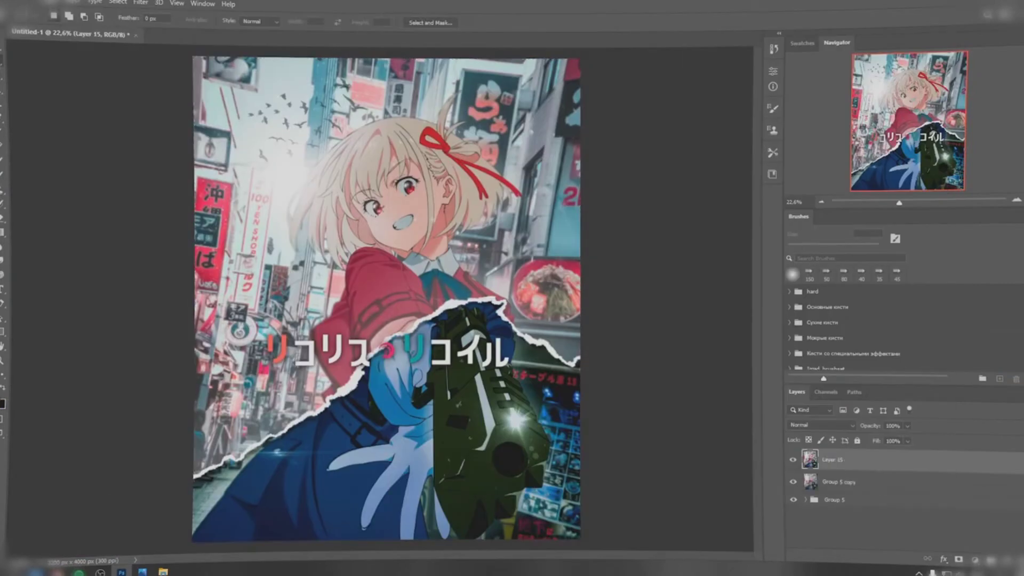
Open Camera Raw on the merged poster; raise exposure and adjust contrast, shadows, whites and blacks
click(169, 84)
drag(846, 249, 849, 249)
drag(845, 265, 843, 296)
drag(845, 312, 877, 336)
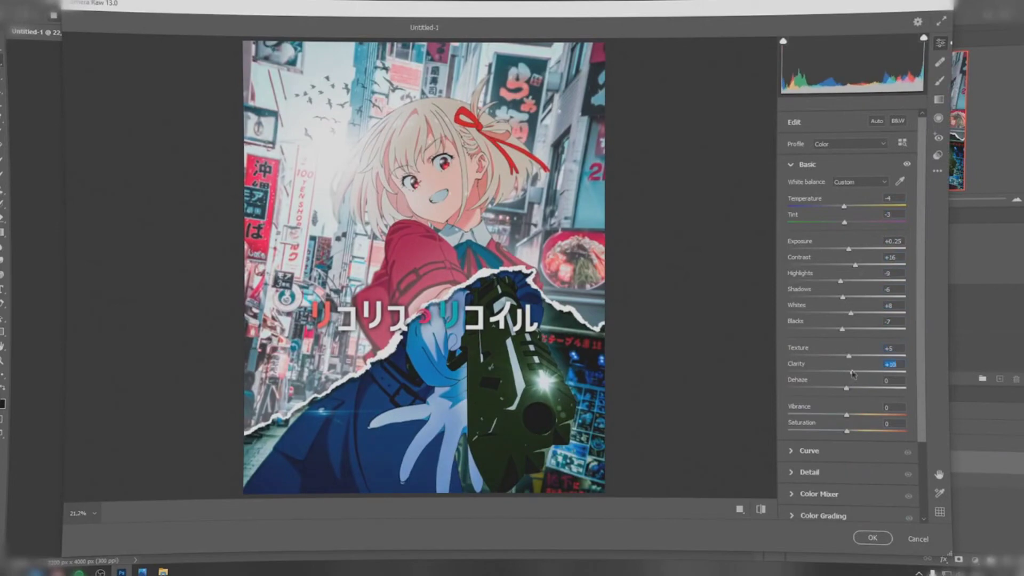
click(808, 451)
Tweak Color Mixer hues and Color Grading wheels toward cooler teal tones
click(809, 428)
click(818, 448)
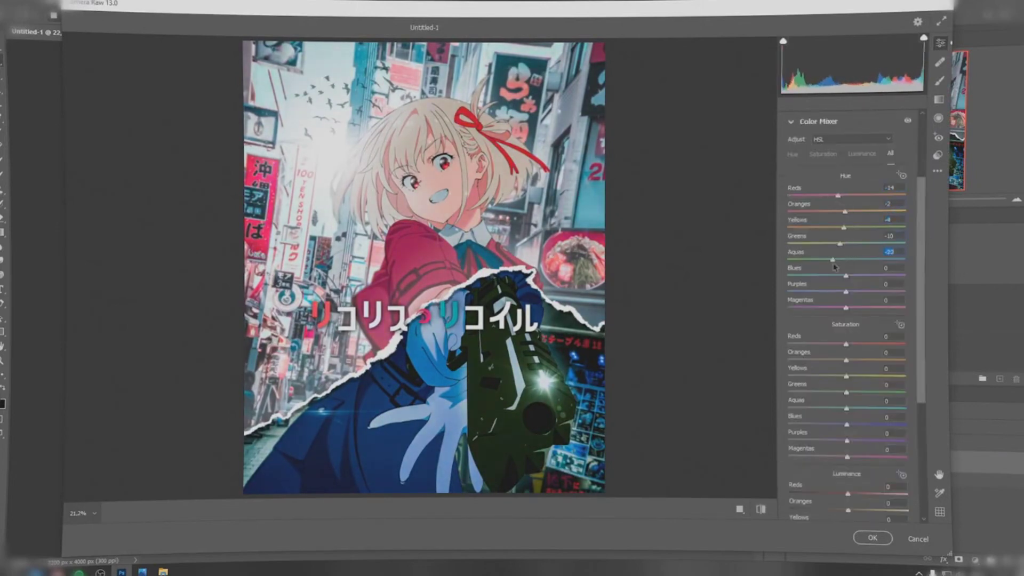
scroll(845, 346, down, 5)
scroll(845, 347, down, 3)
click(819, 484)
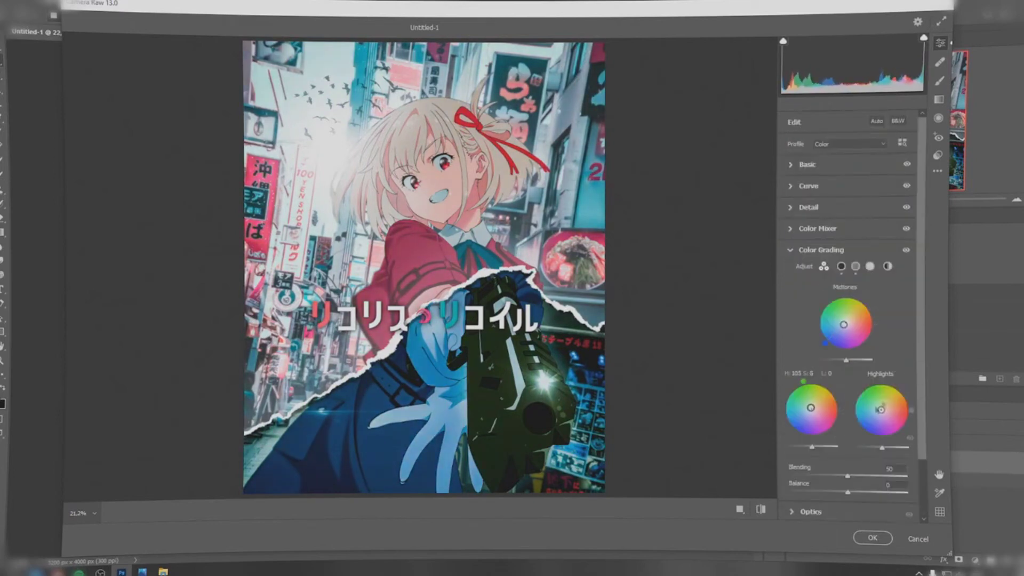
scroll(848, 373, down, 2)
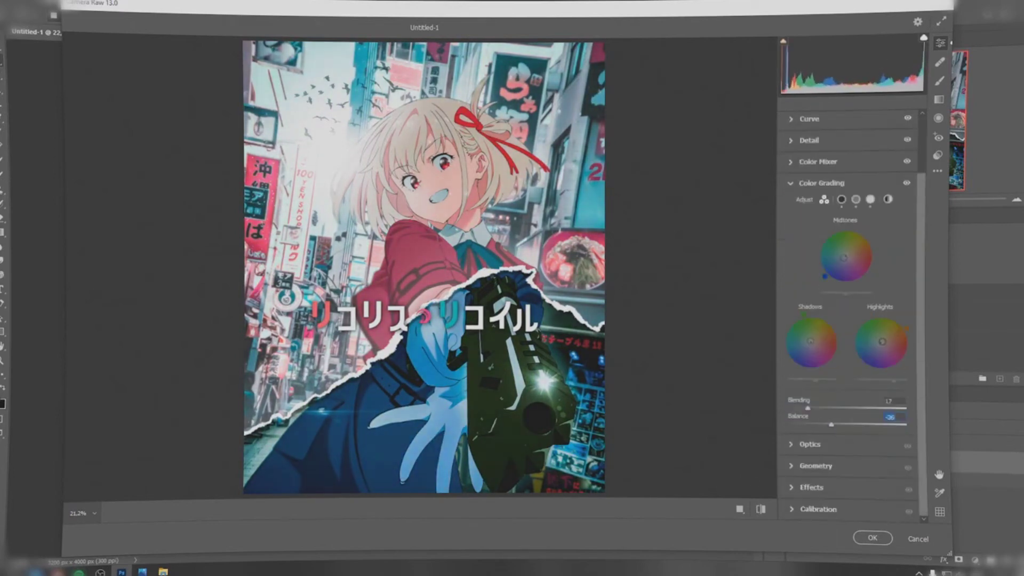
Add slight bulge distortion in Optics, set Calibration shadows tint to +100, and apply
click(811, 475)
drag(846, 297, 852, 297)
click(815, 364)
click(810, 478)
click(816, 379)
drag(845, 364, 911, 367)
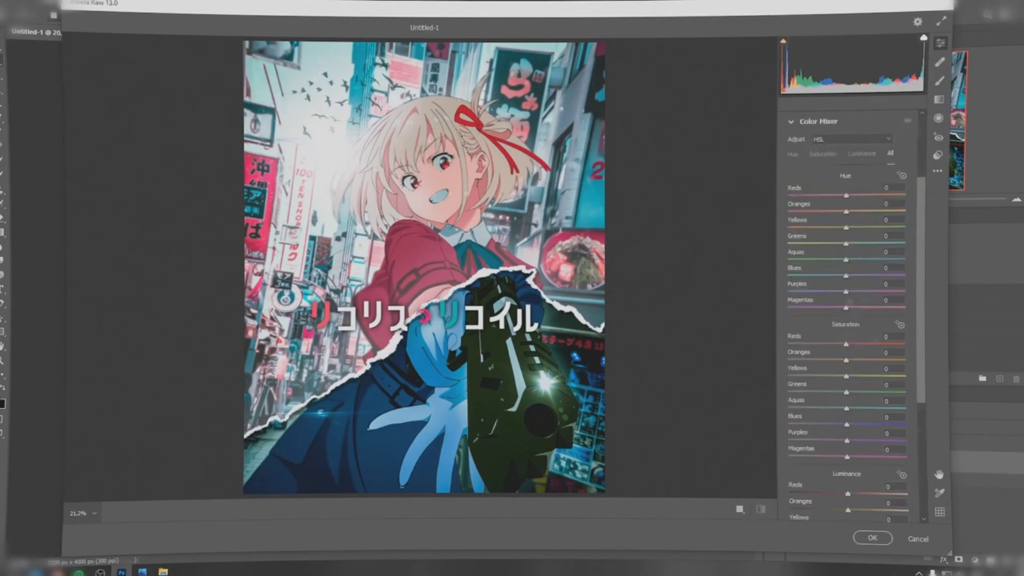
click(871, 537)
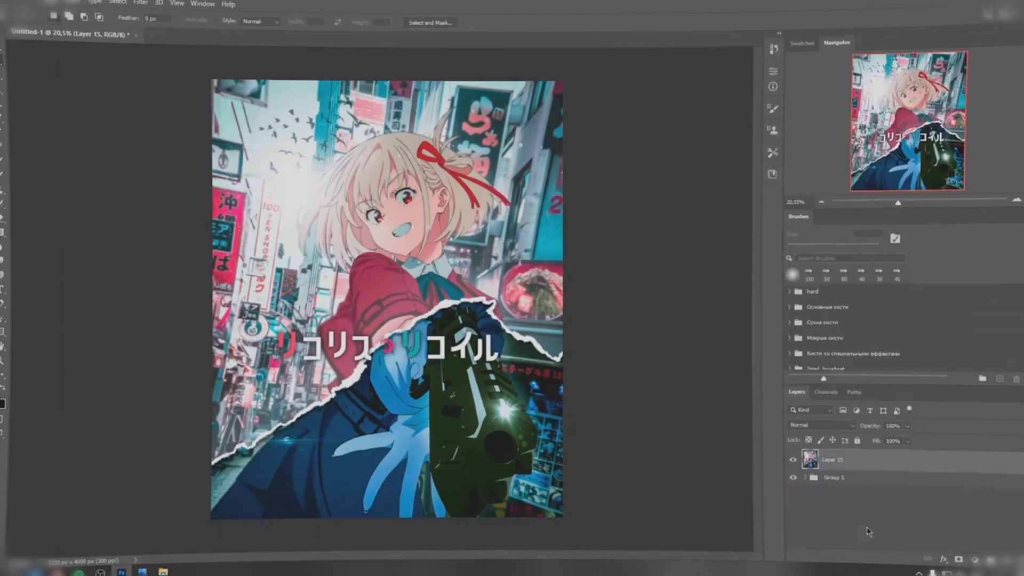
Bring the Chrome reference poster forward and drag it beside the Photoshop canvas
key(alt+Tab)
drag(412, 31, 737, 35)
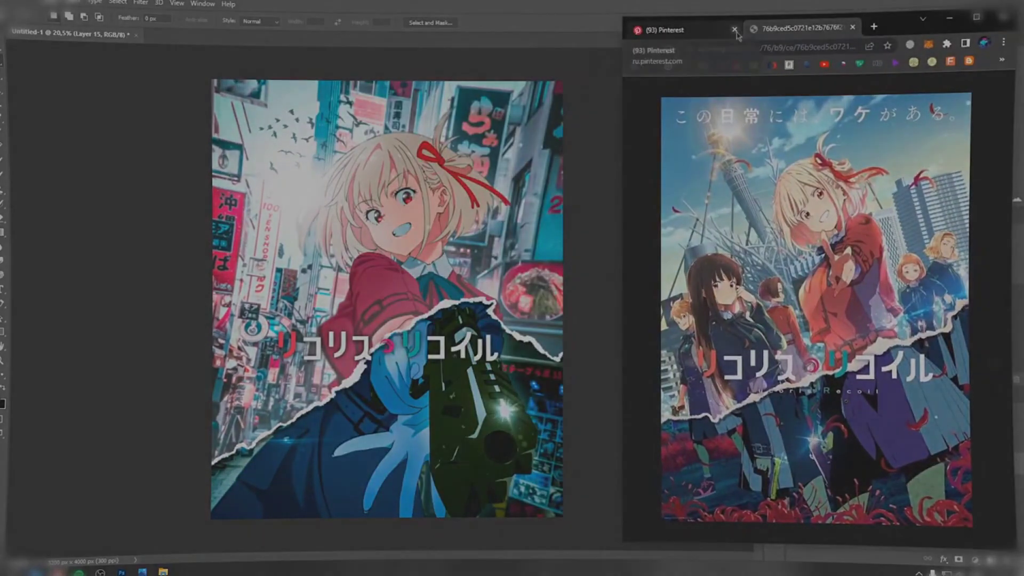